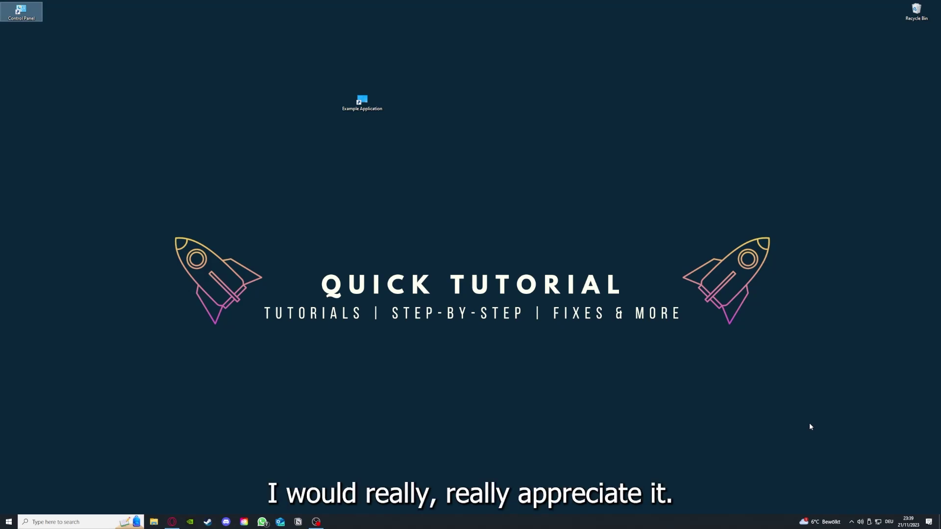
# Clear the desktop selection, launch the Example Application shortcut, and close the Desktop folder window.
pyautogui.click(667, 353)
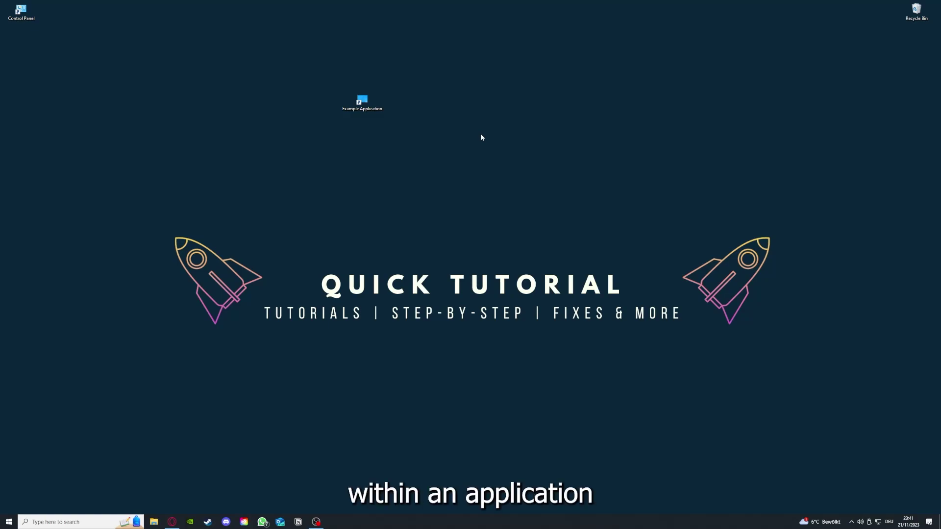
pyautogui.moveTo(124, 183)
pyautogui.mouseDown()
pyautogui.moveTo(163, 221)
pyautogui.moveTo(795, 393)
pyautogui.mouseUp()
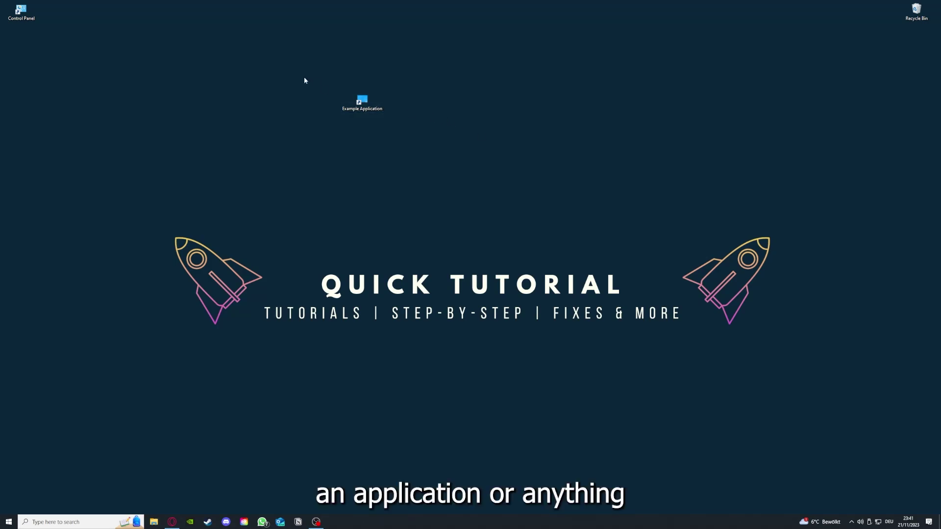
pyautogui.moveTo(123, 184)
pyautogui.mouseDown()
pyautogui.moveTo(588, 342)
pyautogui.moveTo(780, 383)
pyautogui.moveTo(794, 396)
pyautogui.mouseUp()
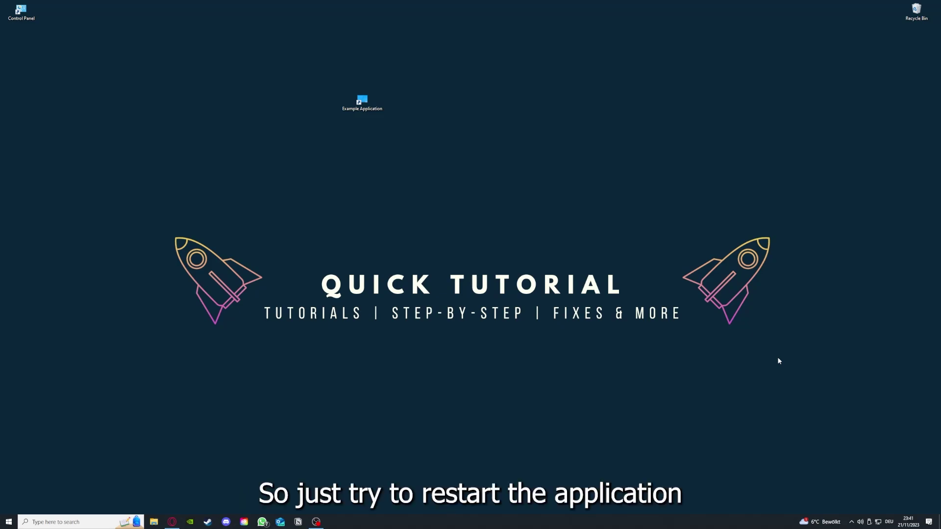
pyautogui.doubleClick(362, 102)
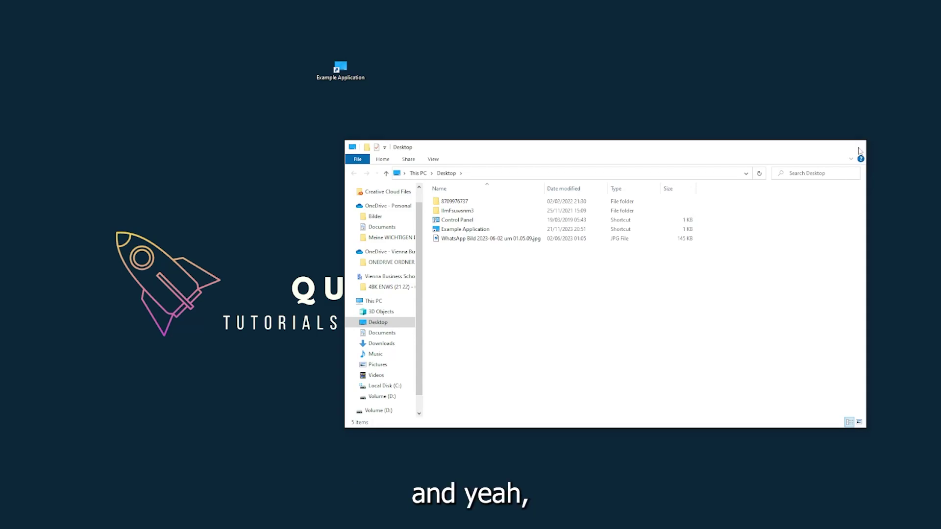
pyautogui.click(856, 148)
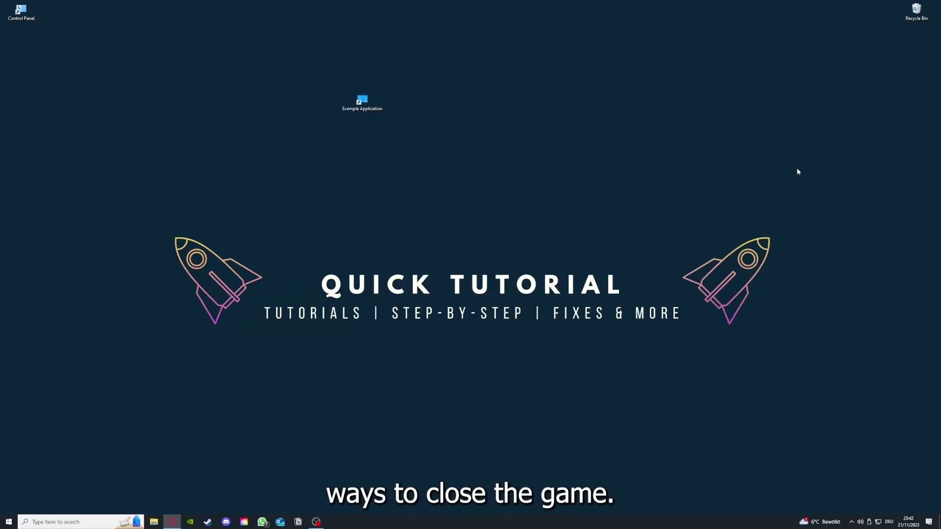
# Open Task Manager from the taskbar and end the Task Manager entry under Apps.
pyautogui.rightClick(354, 522)
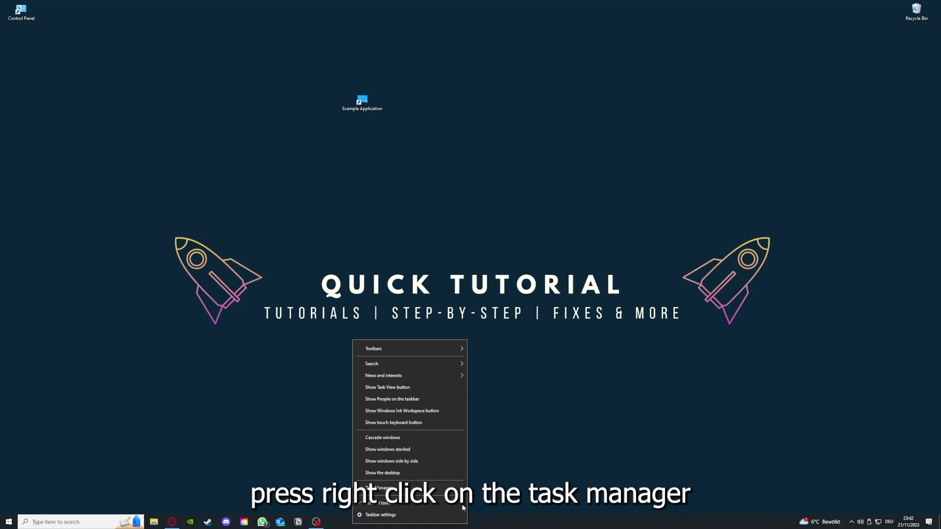
pyautogui.click(420, 492)
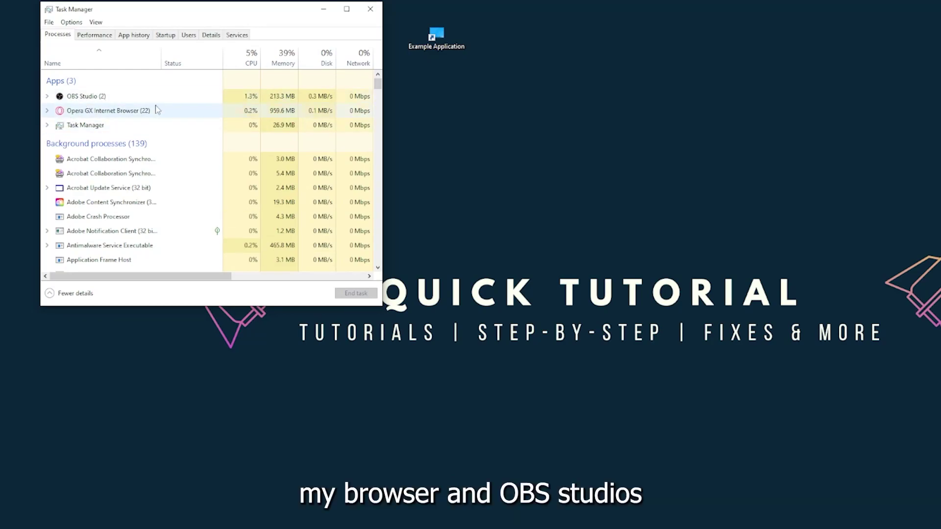
pyautogui.click(176, 129)
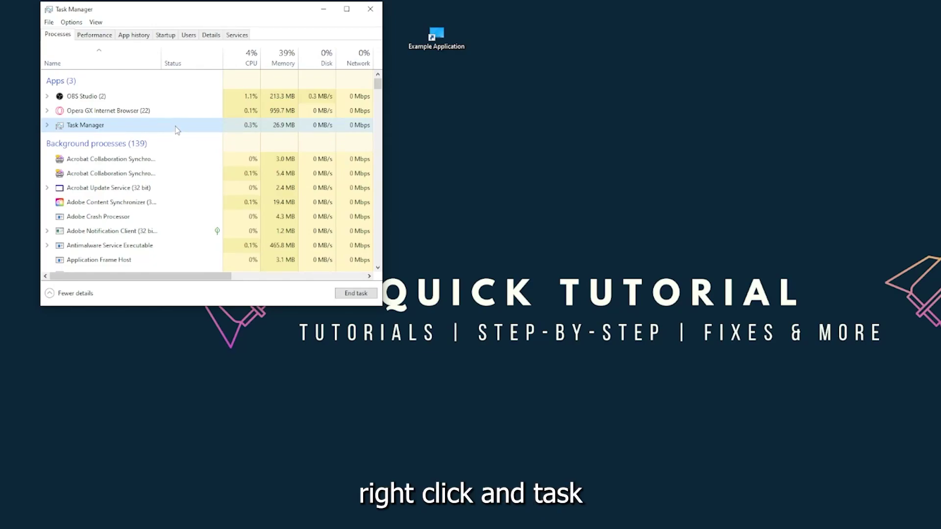
pyautogui.click(351, 297)
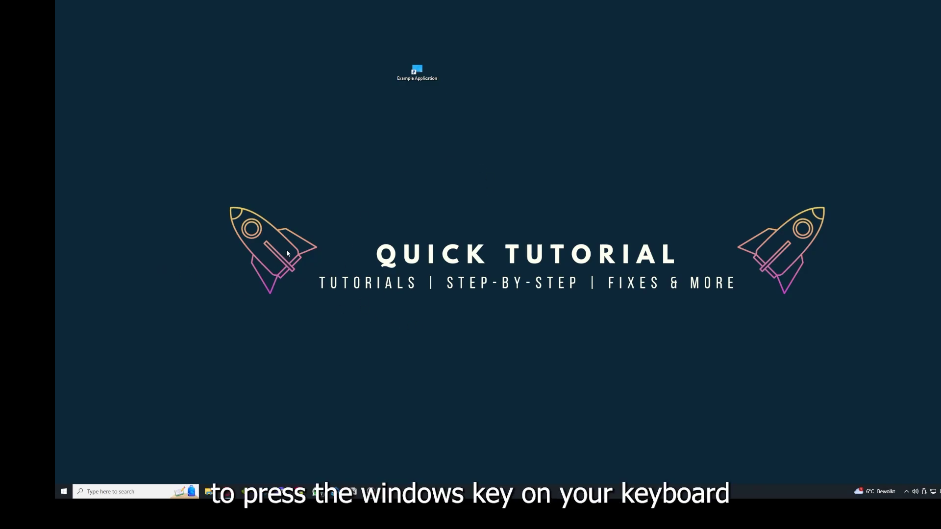
pyautogui.press('super')
pyautogui.press('super')
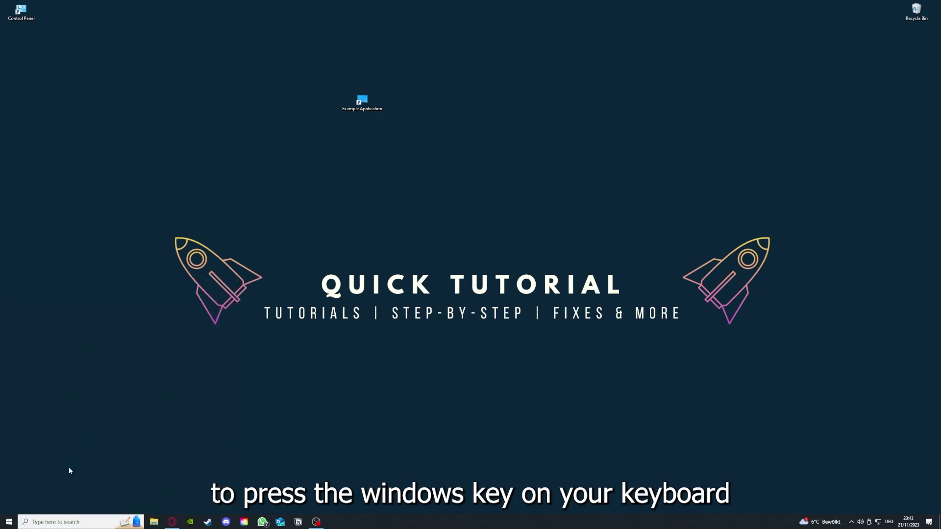
pyautogui.click(11, 517)
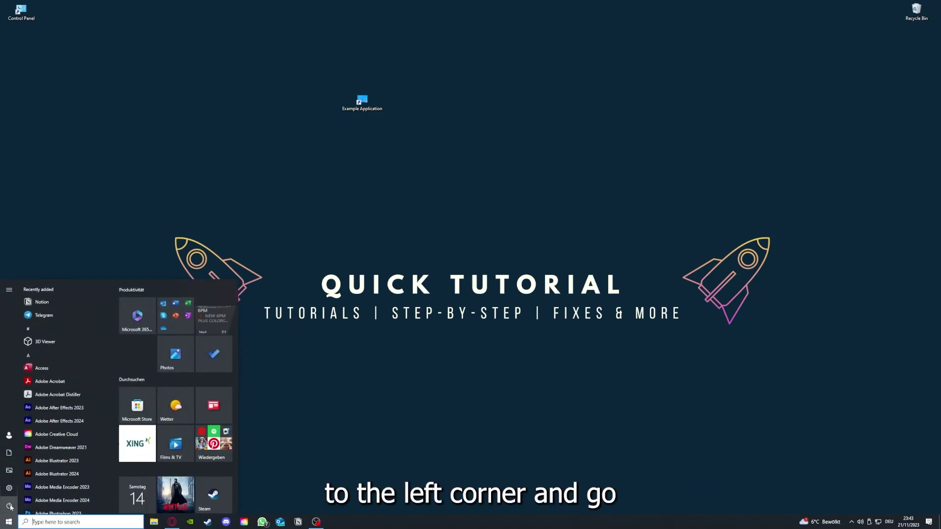
pyautogui.moveTo(11, 508)
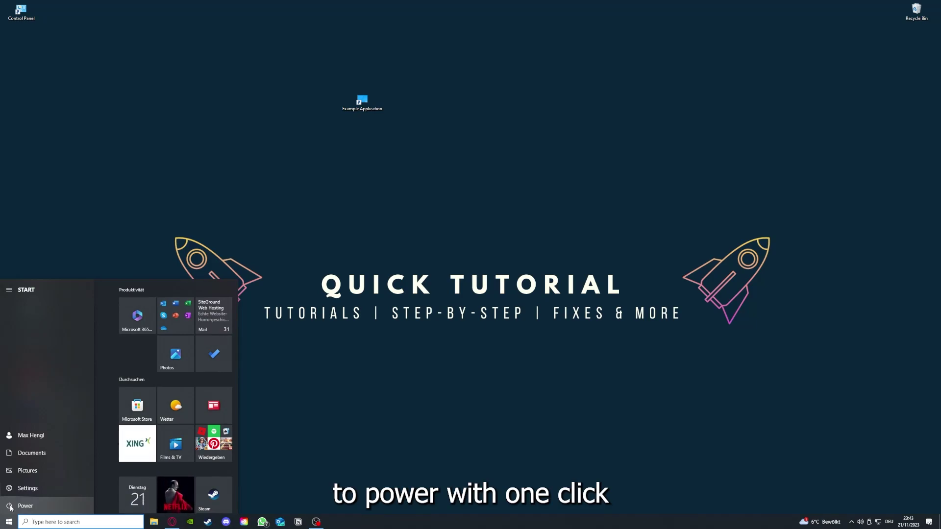
pyautogui.click(10, 507)
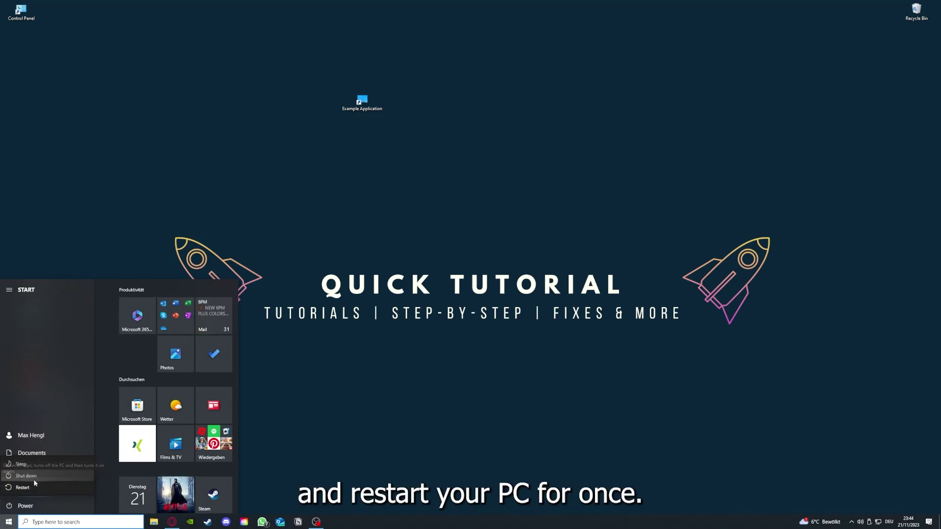
pyautogui.click(372, 376)
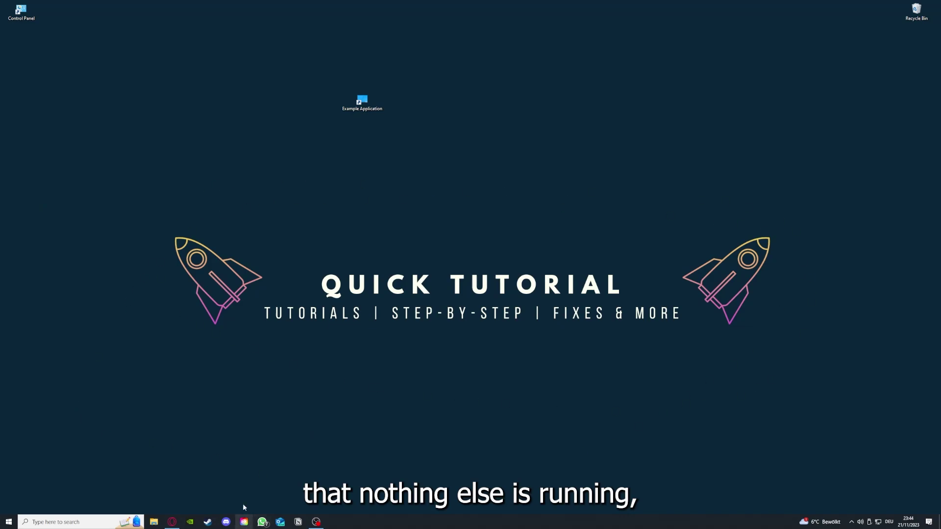
pyautogui.rightClick(367, 522)
pyautogui.click(387, 483)
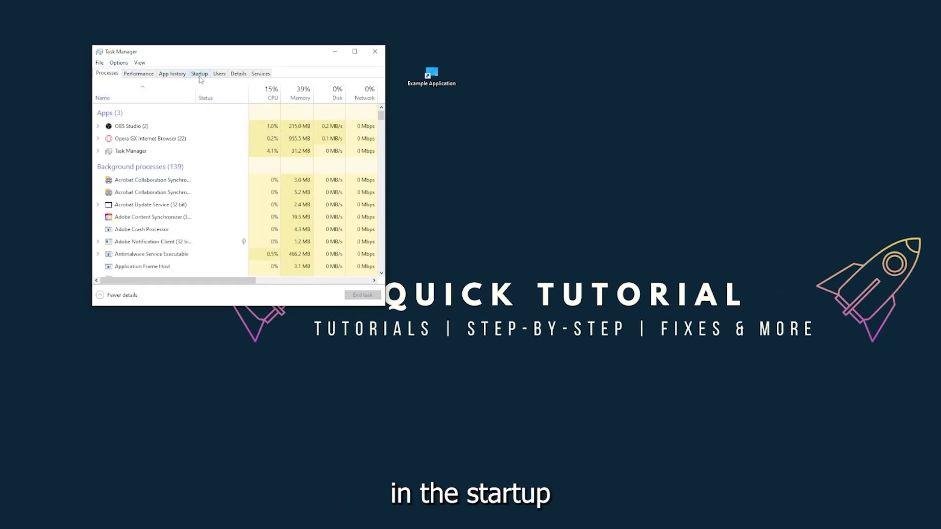
pyautogui.click(199, 74)
pyautogui.scroll(-4, 206, 196)
pyautogui.scroll(4, 198, 226)
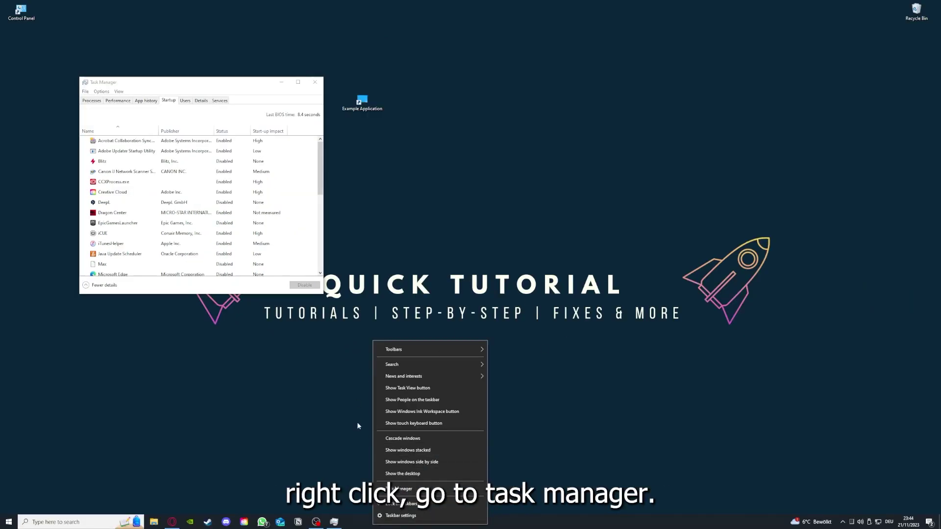
pyautogui.click(399, 488)
pyautogui.press('super+Up')
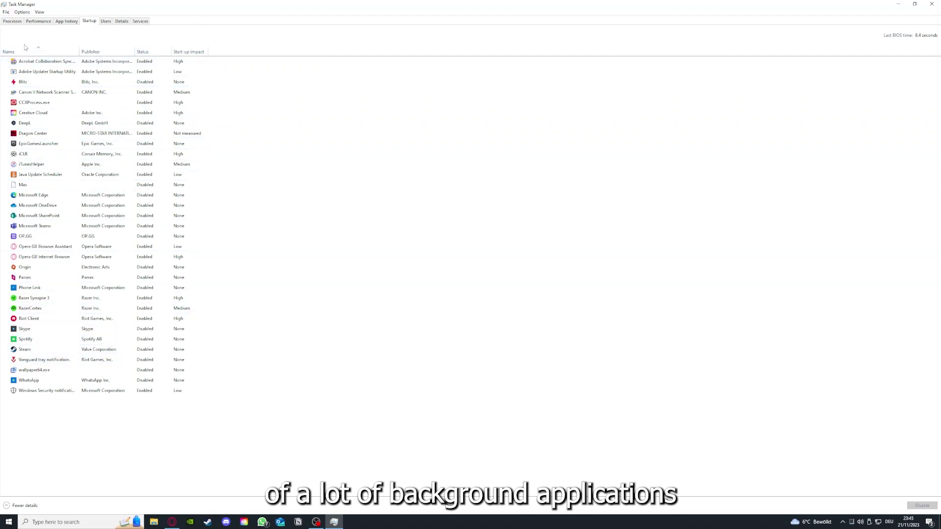
pyautogui.rightClick(153, 63)
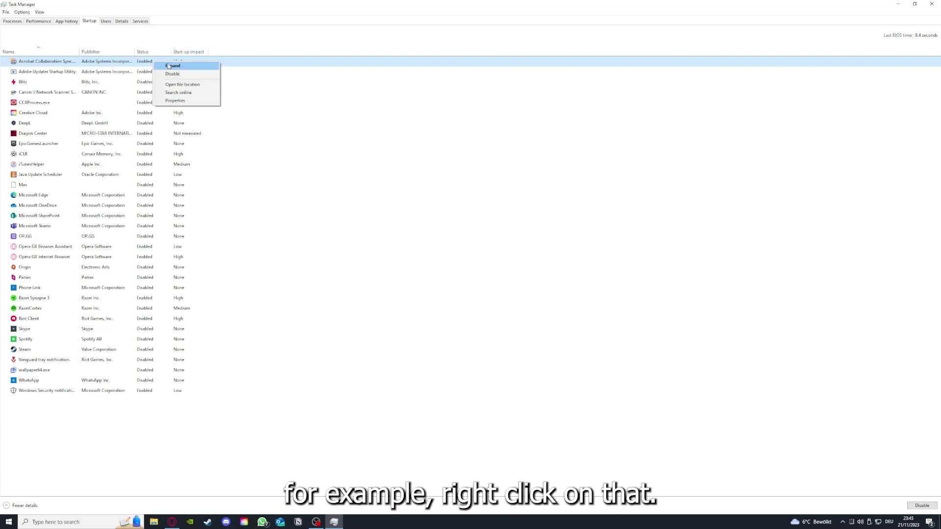
pyautogui.click(328, 102)
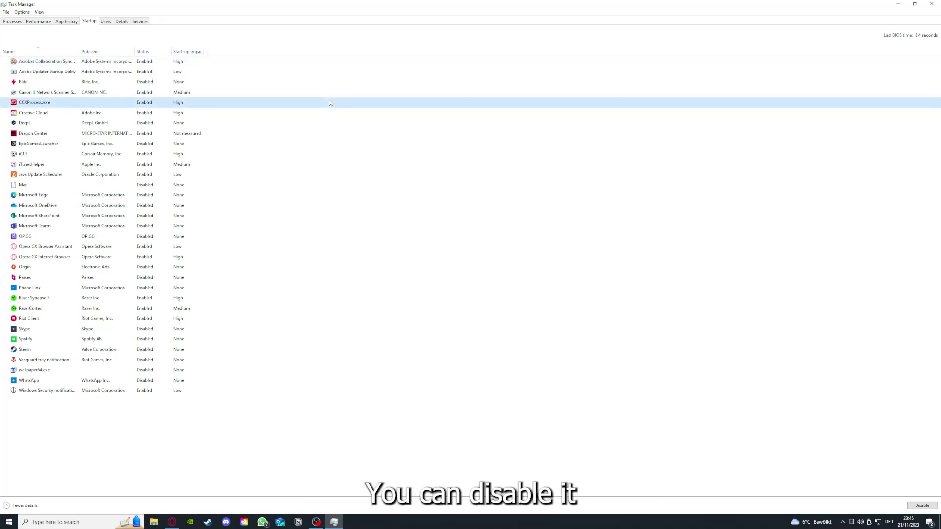
pyautogui.click(492, 206)
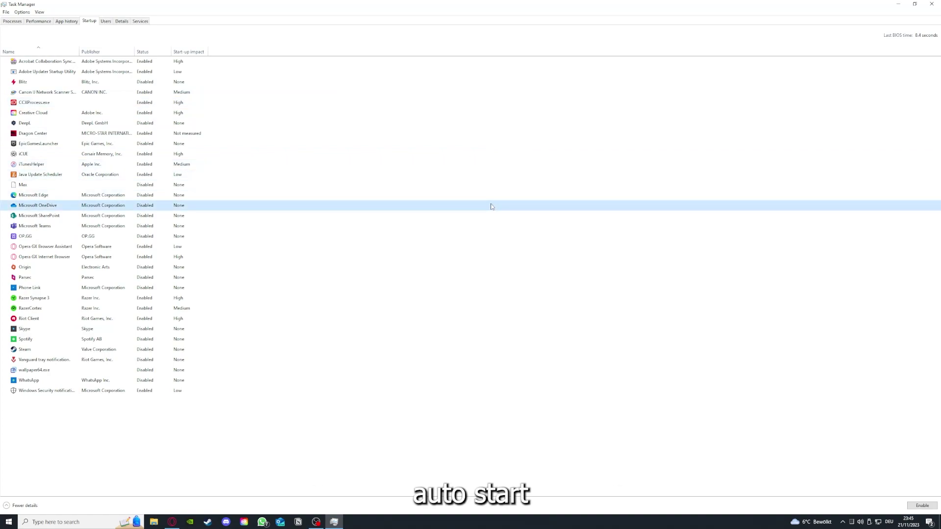
pyautogui.click(58, 63)
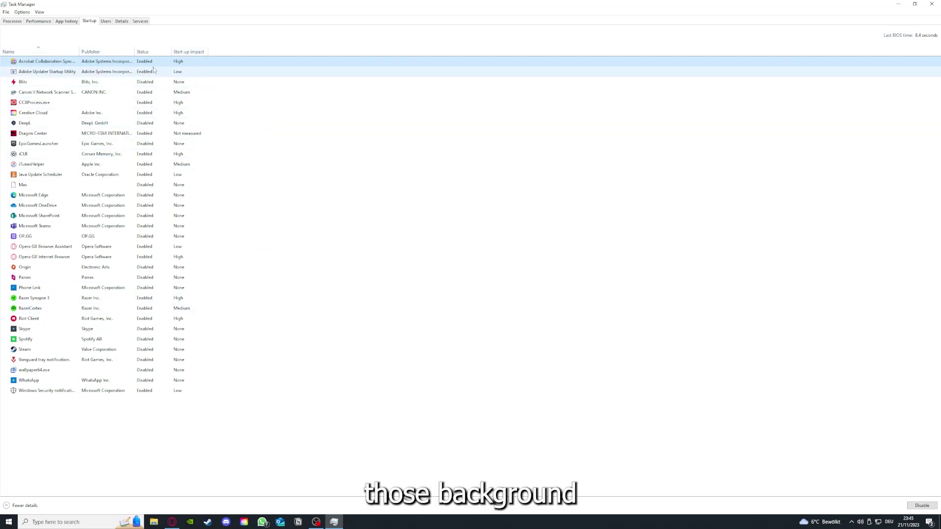
pyautogui.rightClick(230, 215)
pyautogui.click(263, 288)
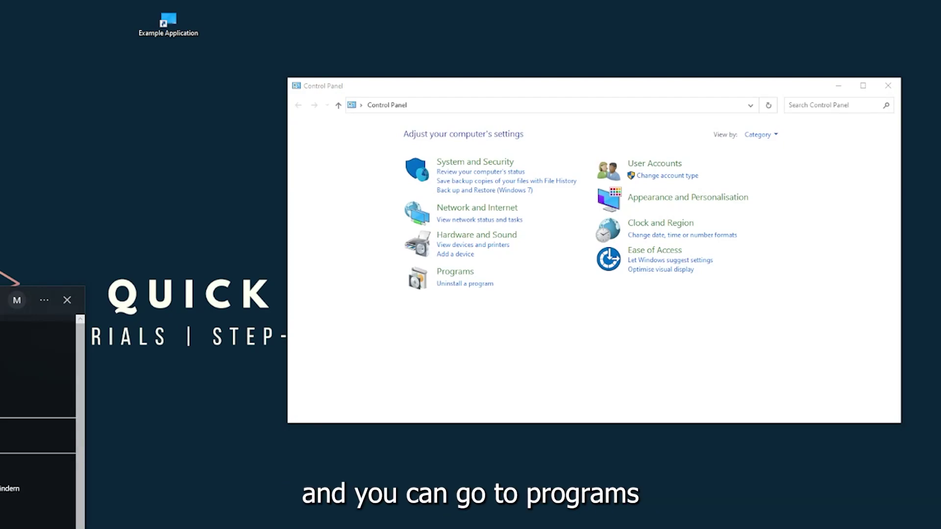
# Dismiss the Start search and go to the Programs category in Control Panel.
pyautogui.press('Escape')
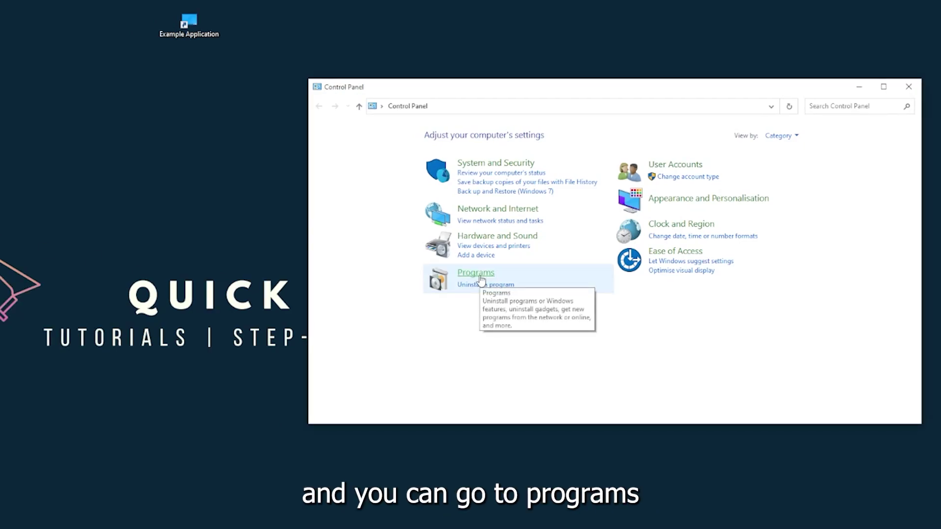
pyautogui.click(480, 278)
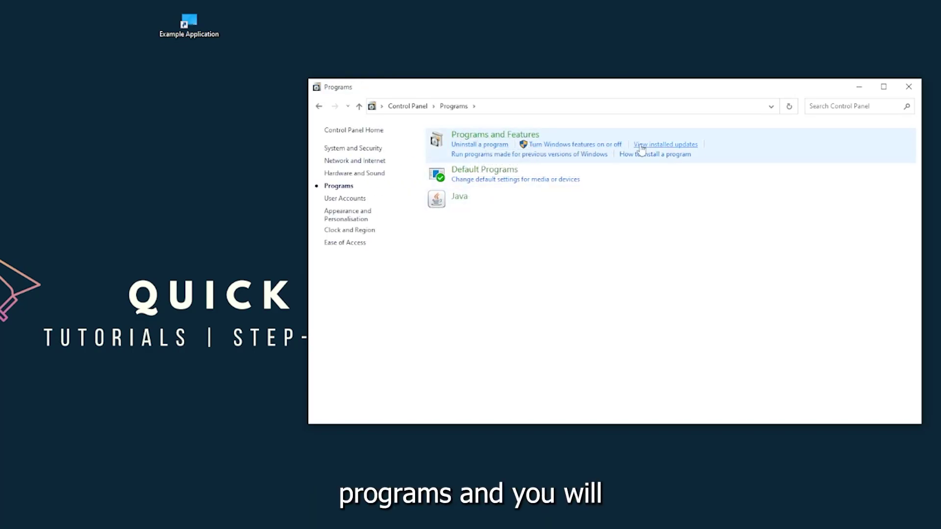
# Open Uninstall a program, find Overwolf in the list, and bring up its Uninstall/Change option.
pyautogui.click(508, 144)
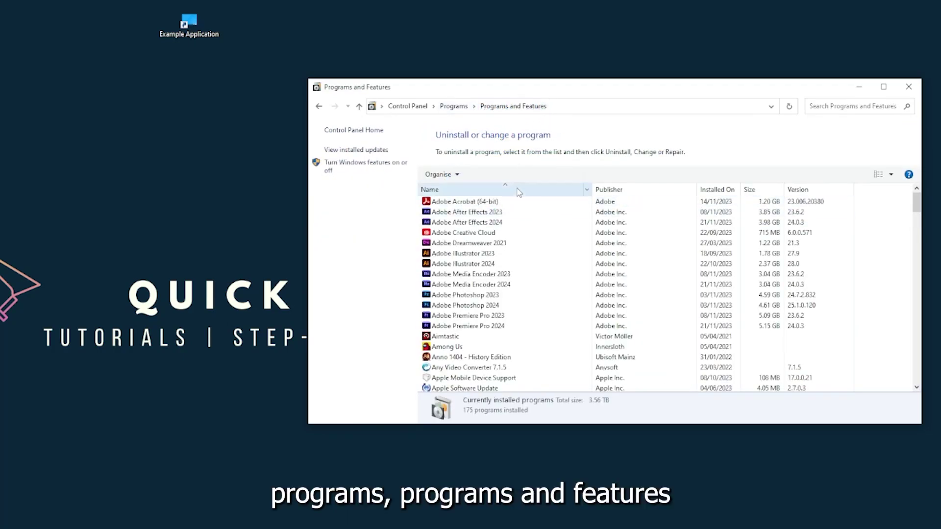
pyautogui.scroll(-20, 498, 276)
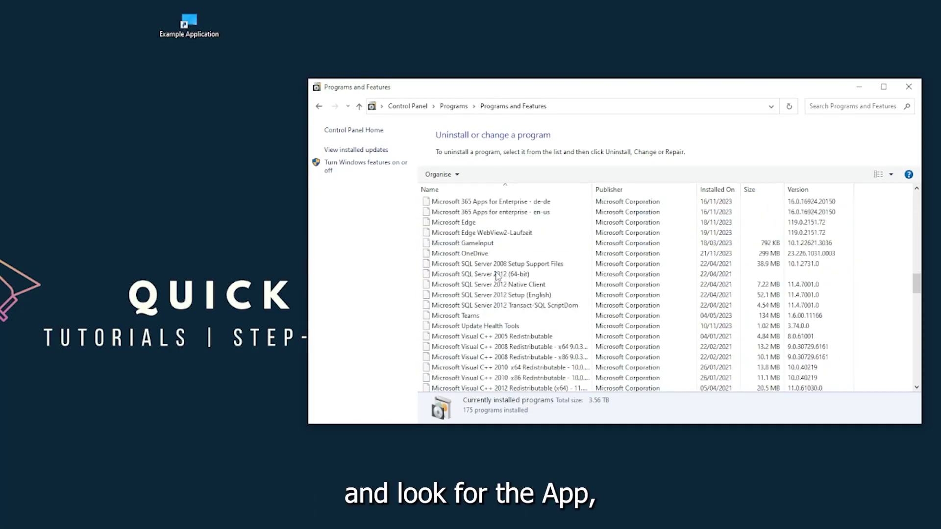
pyautogui.scroll(-20, 497, 276)
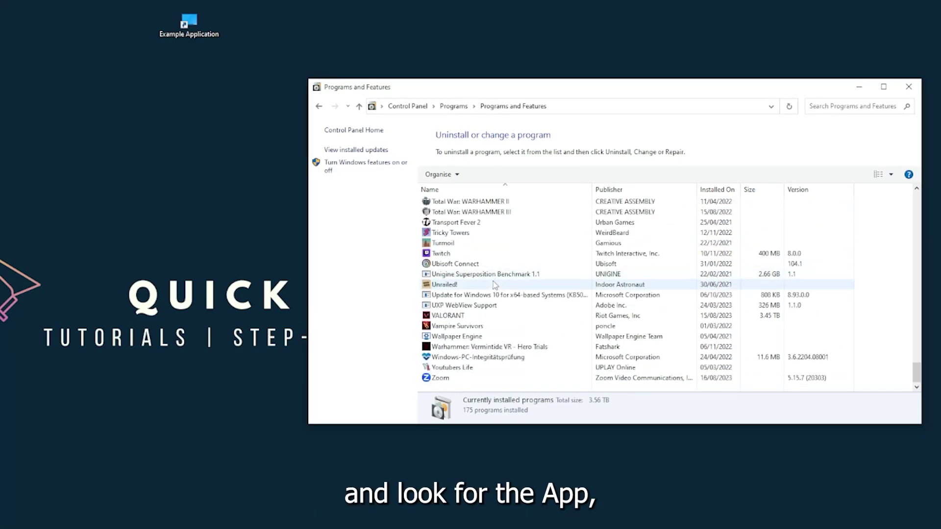
pyautogui.scroll(20, 485, 304)
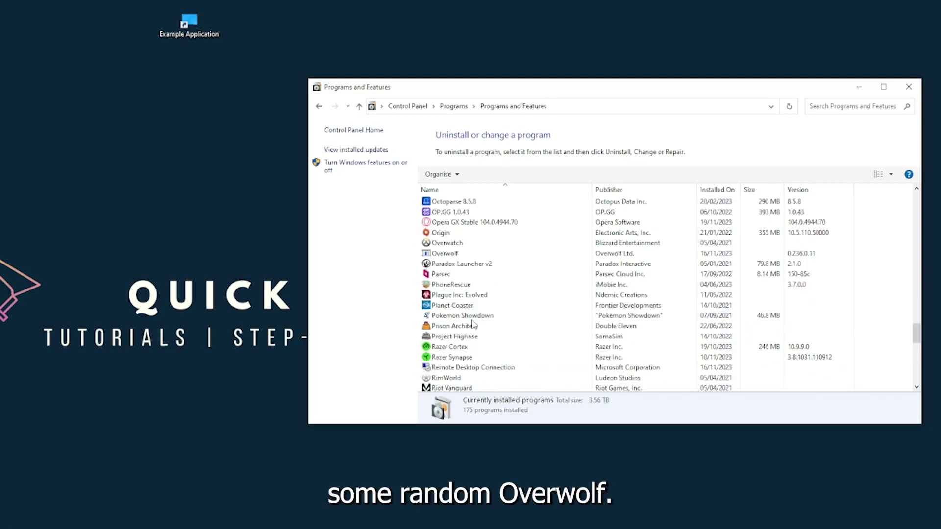
pyautogui.scroll(2, 463, 321)
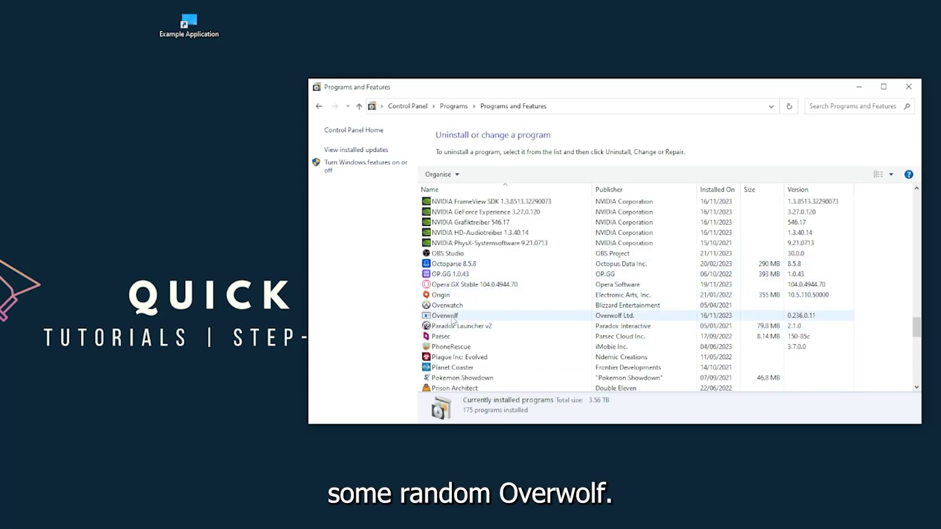
pyautogui.click(453, 318)
pyautogui.rightClick(452, 317)
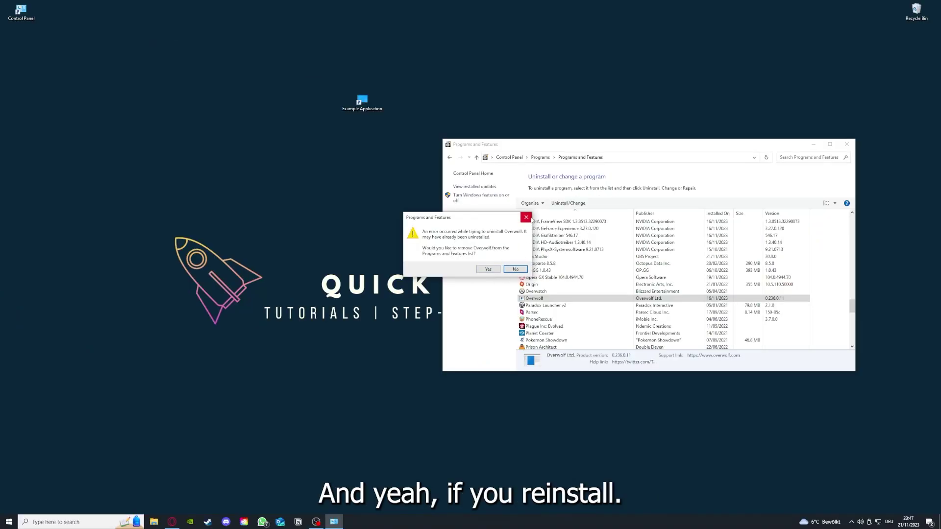
# Accept removing Overwolf's entry from the list and close Programs and Features.
pyautogui.click(528, 218)
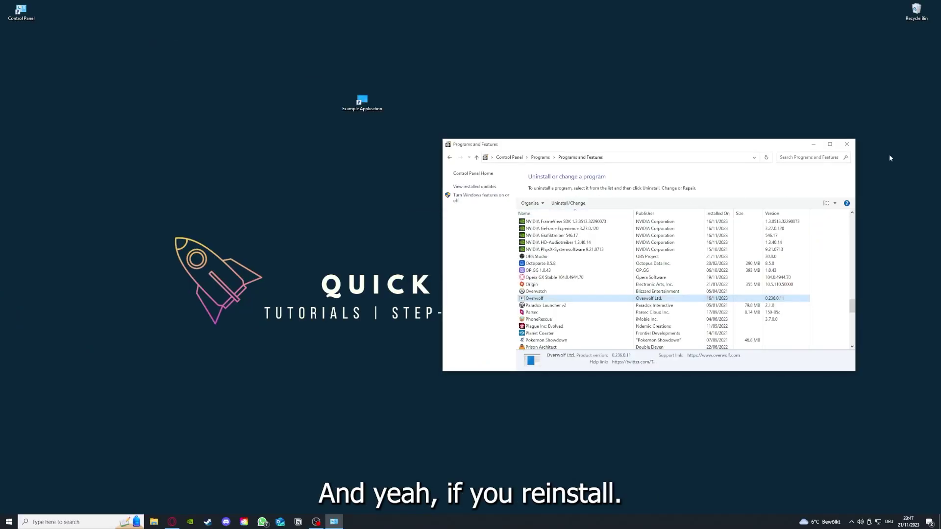
pyautogui.click(847, 144)
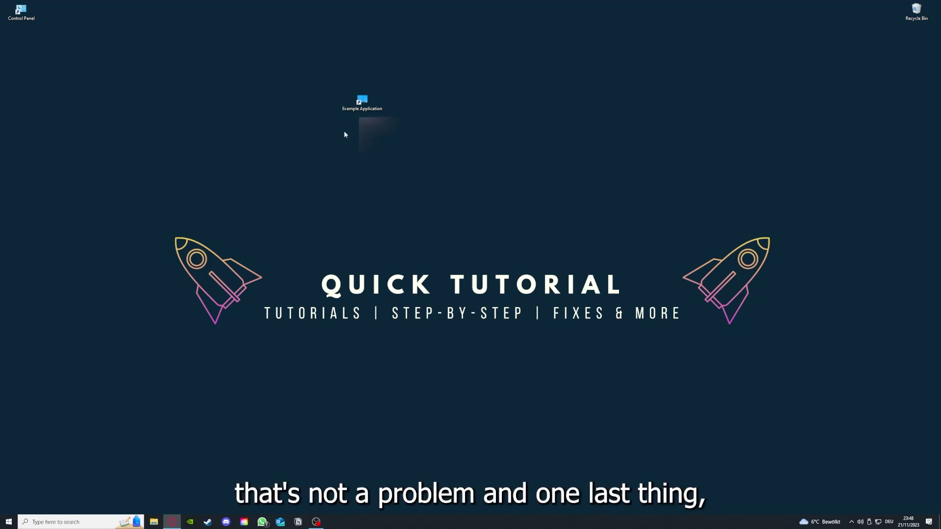
# Open the Example Application shortcut's Properties, view Security, Details and Previous Versions, then return to Shortcut.
pyautogui.rightClick(357, 97)
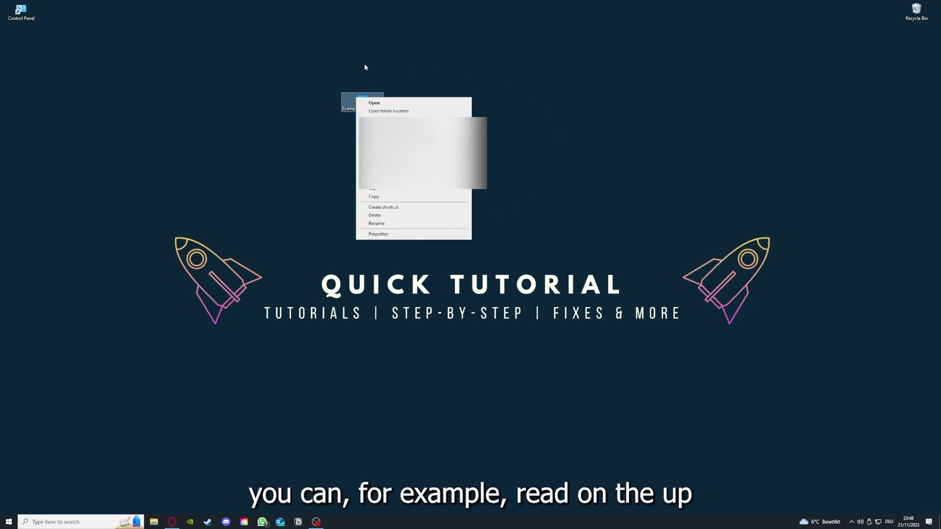
pyautogui.click(377, 235)
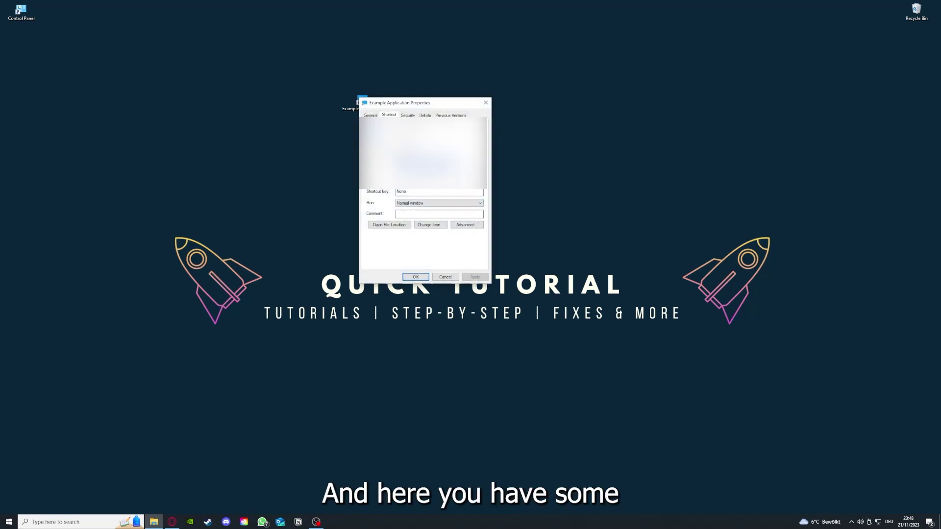
pyautogui.click(408, 115)
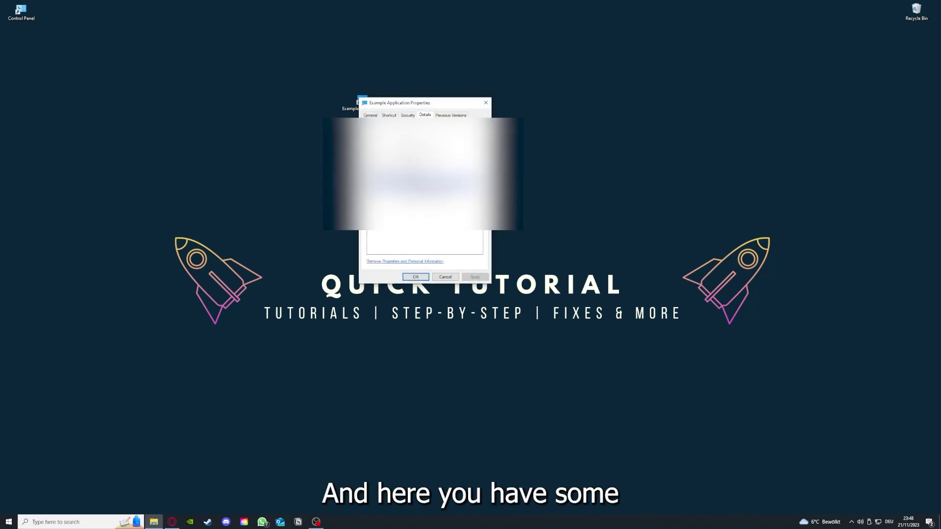
pyautogui.click(425, 115)
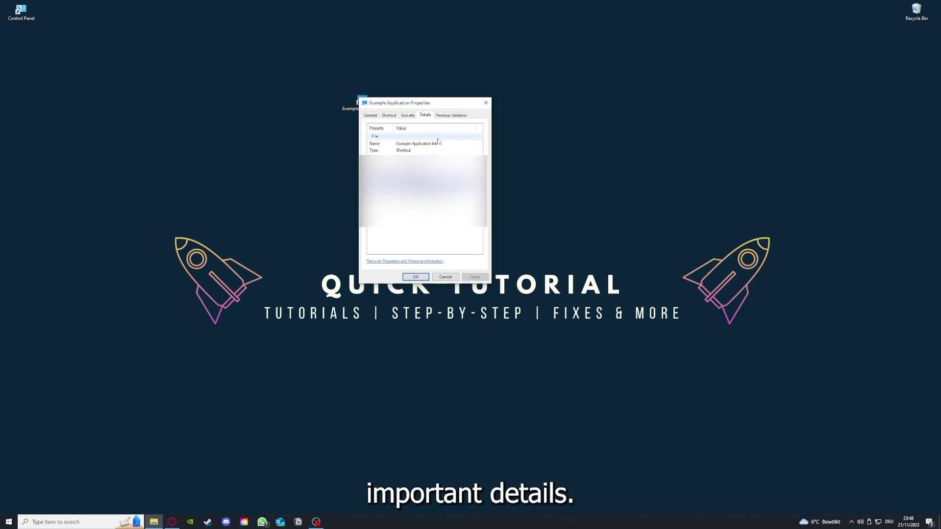
pyautogui.moveTo(426, 103); pyautogui.dragTo(496, 135)
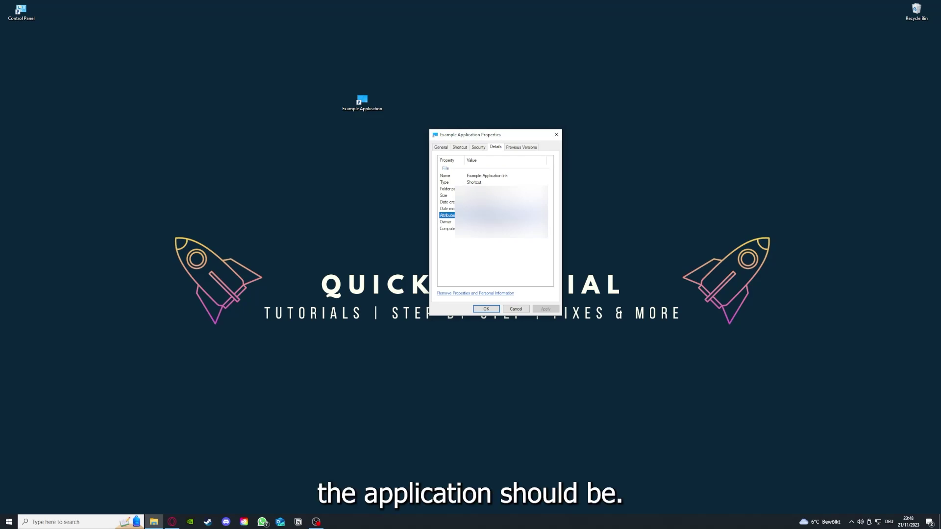
pyautogui.click(527, 150)
pyautogui.click(460, 149)
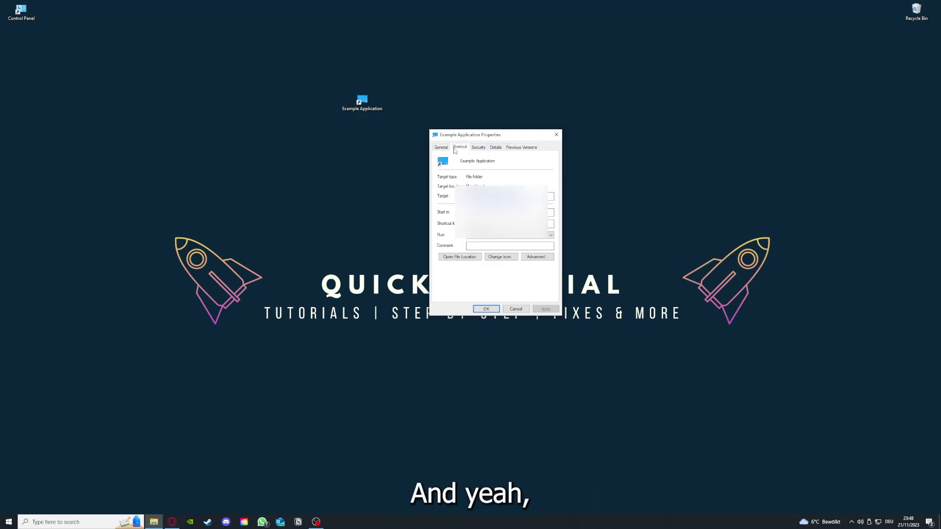
# Open the shortcut's file location in File Explorer and move that window lower on screen.
pyautogui.click(452, 258)
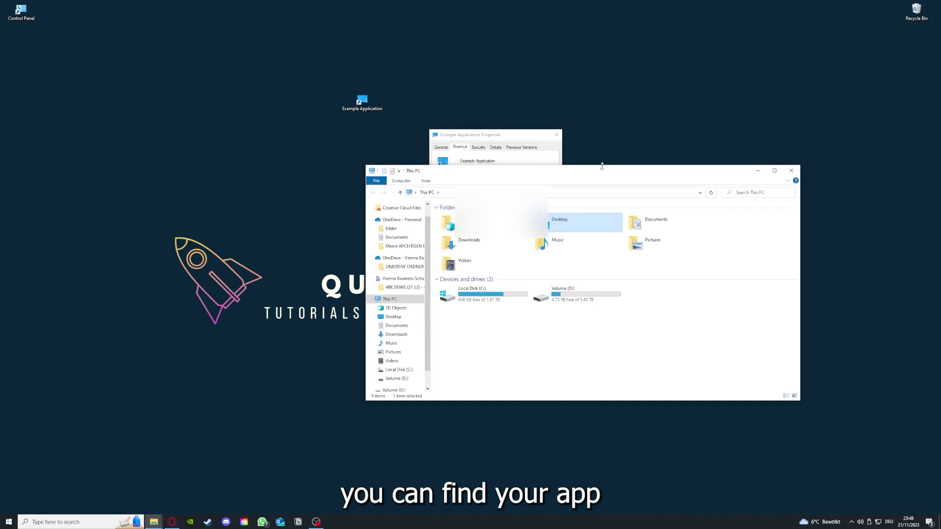
pyautogui.moveTo(603, 169); pyautogui.dragTo(497, 271)
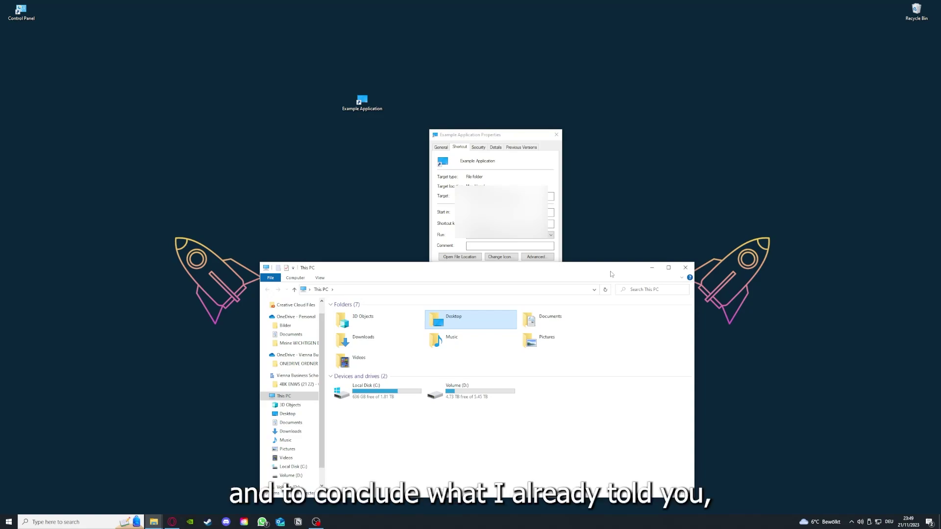
# Close the File Explorer window and the Example Application Properties dialog.
pyautogui.click(685, 267)
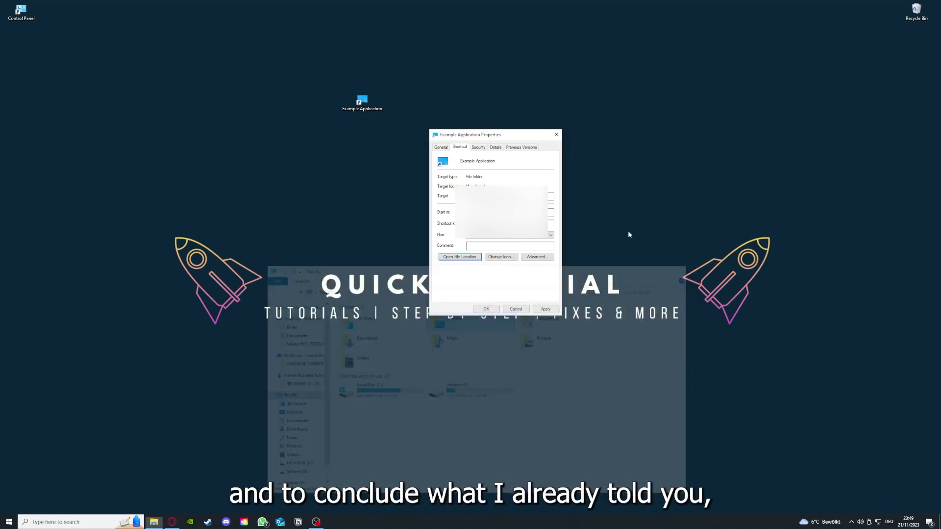
pyautogui.press('Escape')
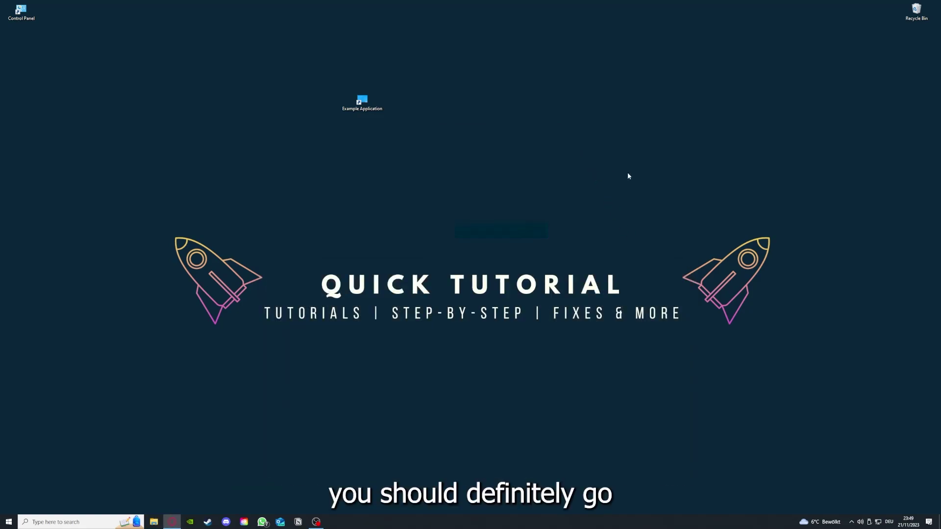